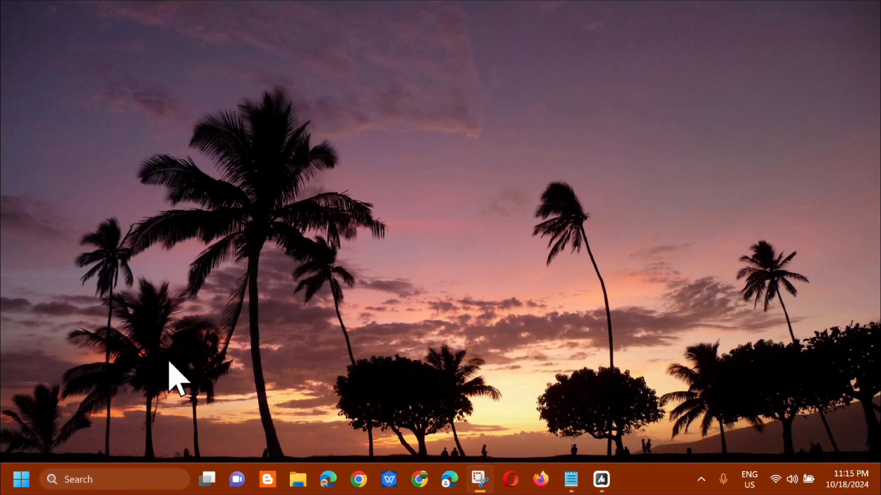
# Search for "settings" and open the Windows Settings app.
pyautogui.click(18, 484)
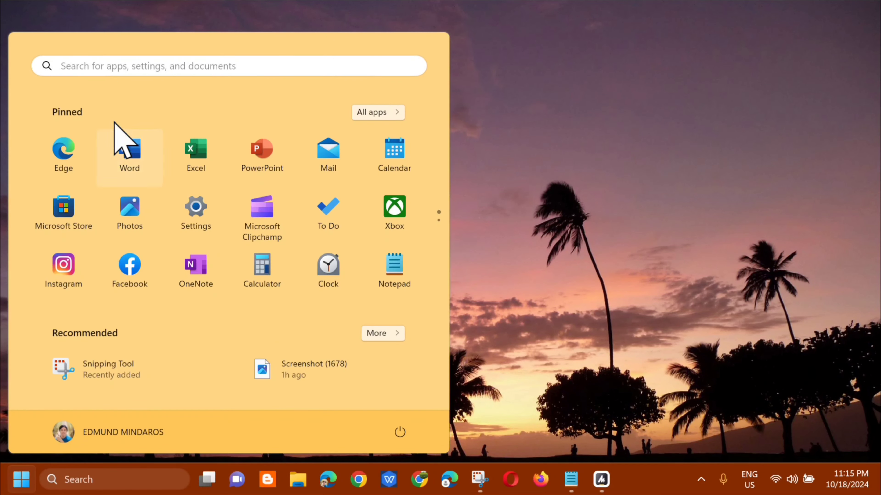
pyautogui.click(124, 65)
pyautogui.write('s')
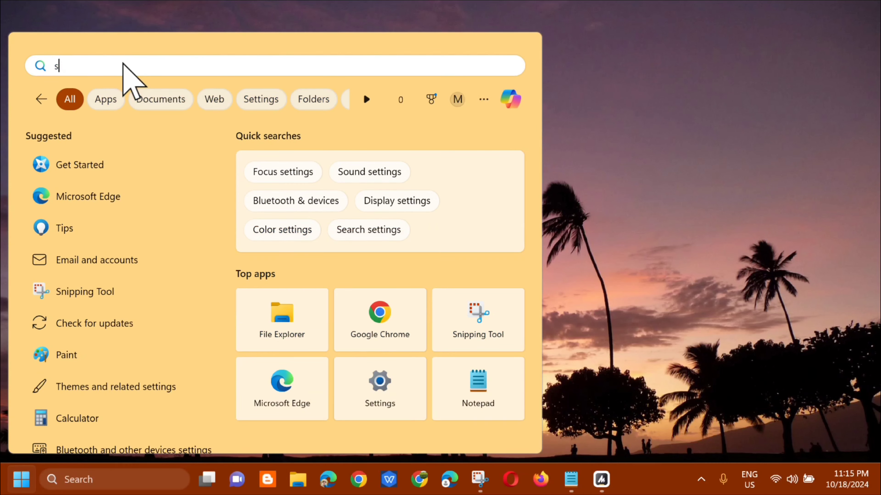
pyautogui.write('ettings')
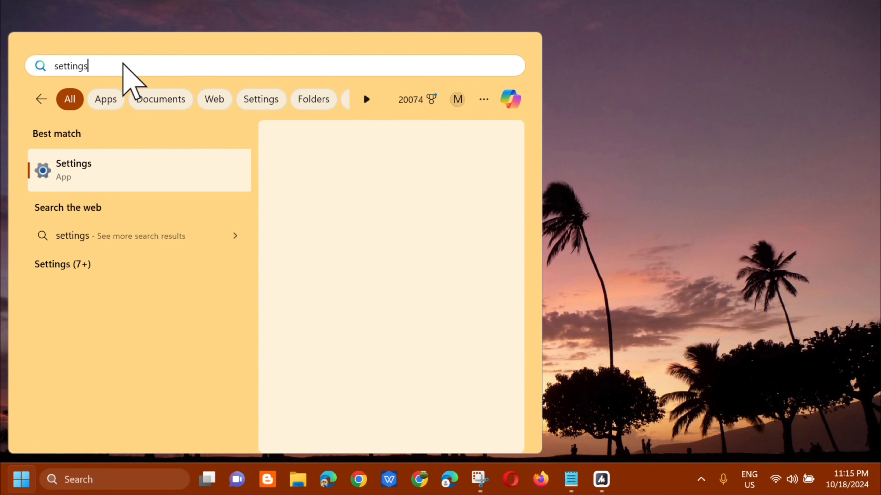
pyautogui.click(307, 269)
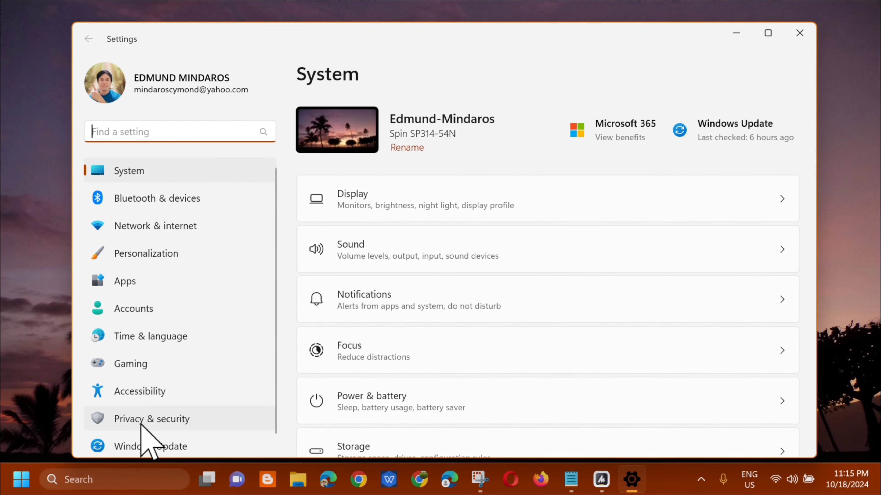
# Open the Camera app permissions page under Privacy & security.
pyautogui.click(142, 421)
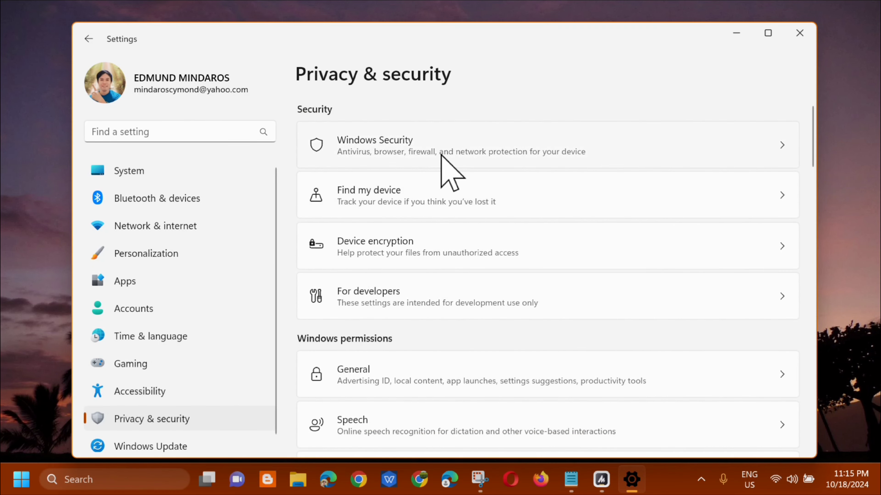
pyautogui.scroll(-10, 491, 186)
pyautogui.scroll(-2, 492, 189)
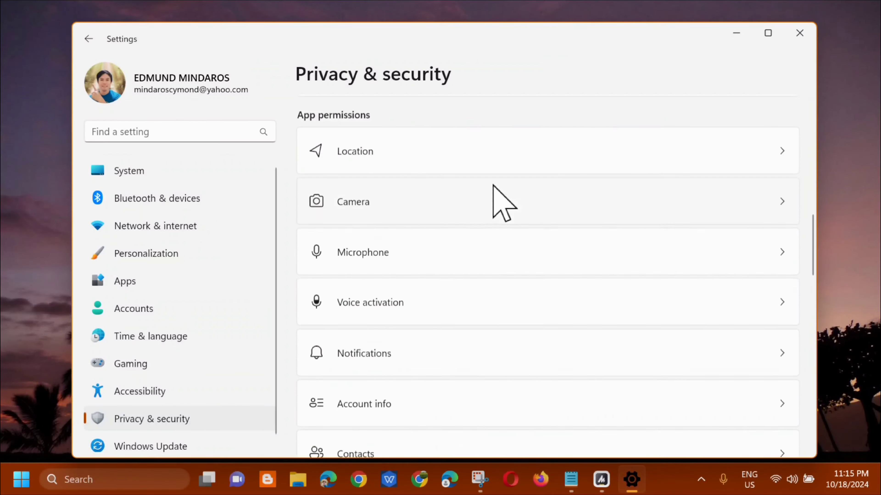
pyautogui.scroll(2, 482, 191)
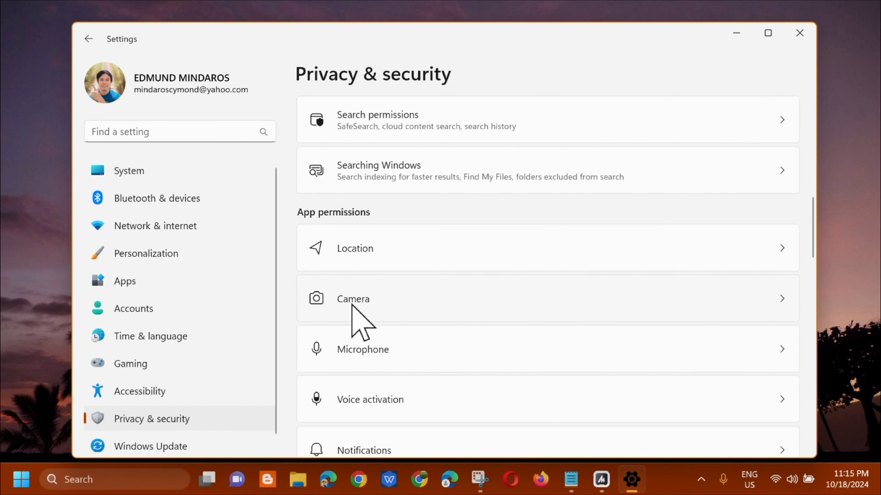
pyautogui.click(381, 301)
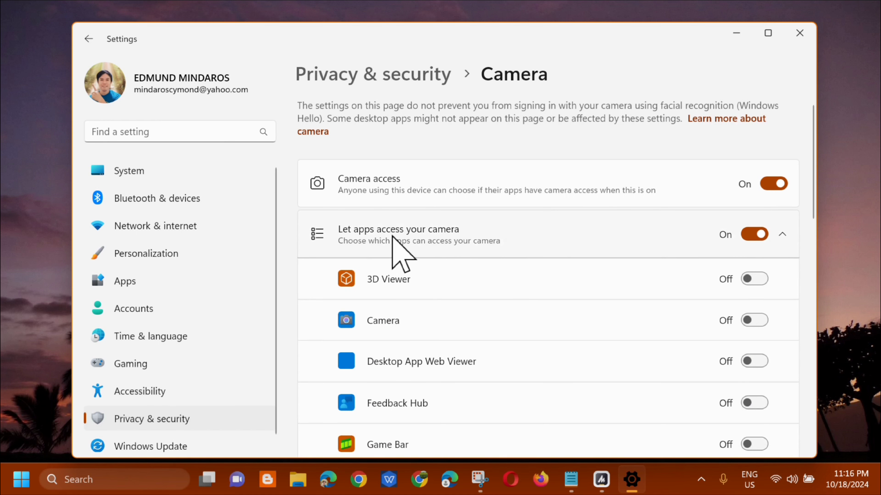
# Allow camera access for every listed app from 3D Viewer through Windows Feature Experience Pack, and close Settings.
pyautogui.click(761, 280)
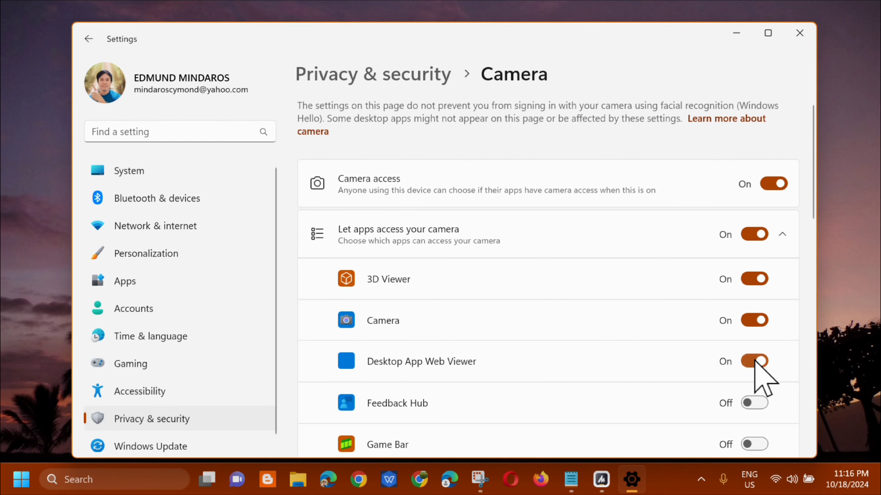
pyautogui.scroll(-3, 755, 360)
pyautogui.click(755, 276)
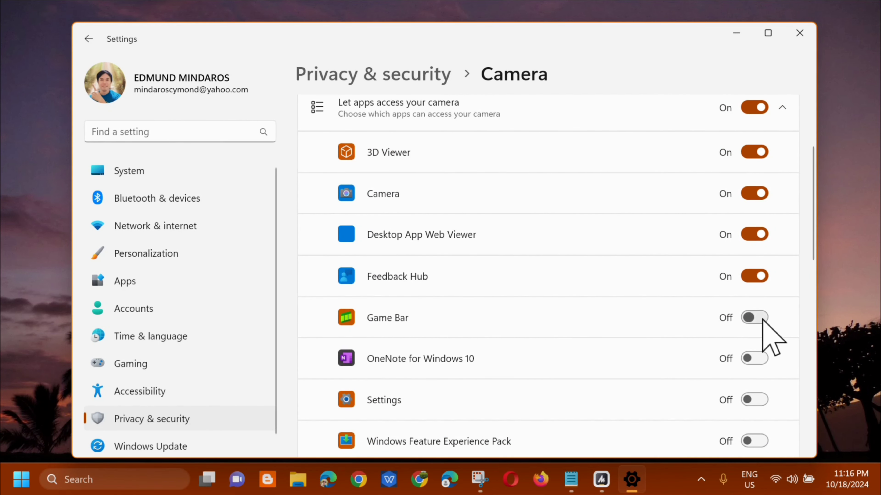
pyautogui.click(761, 319)
pyautogui.click(753, 359)
pyautogui.click(758, 401)
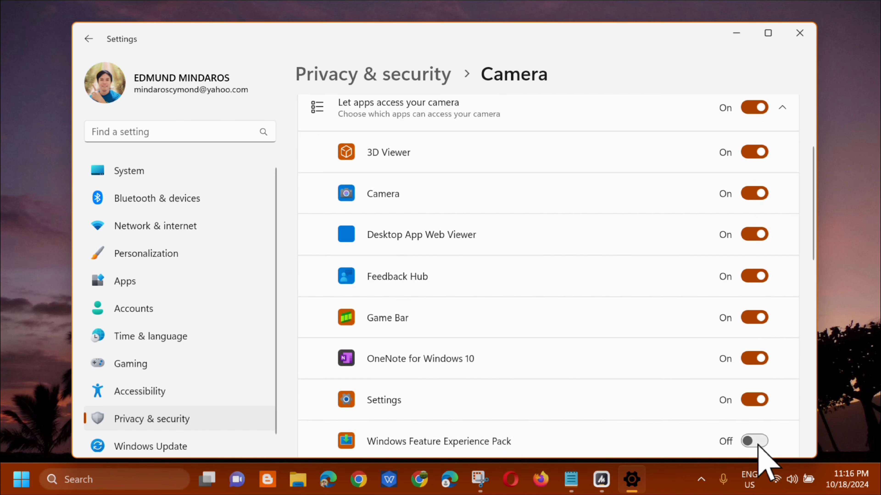
pyautogui.click(755, 441)
pyautogui.scroll(3, 544, 295)
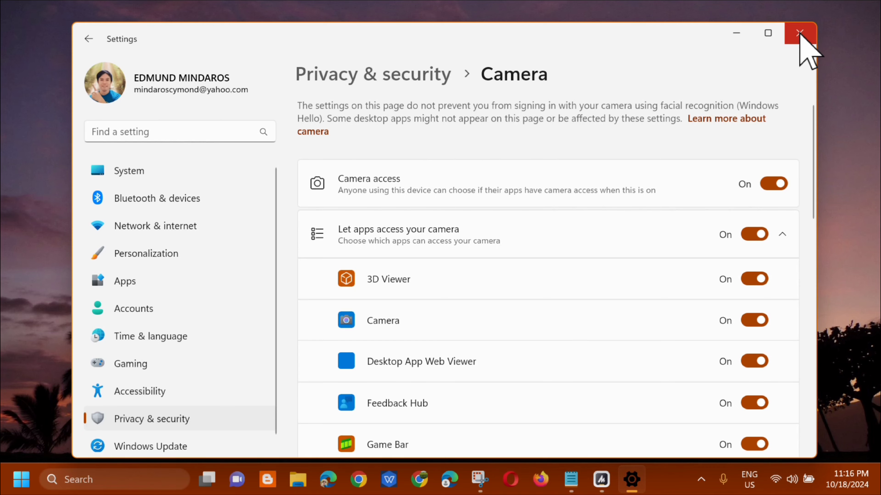
pyautogui.click(799, 33)
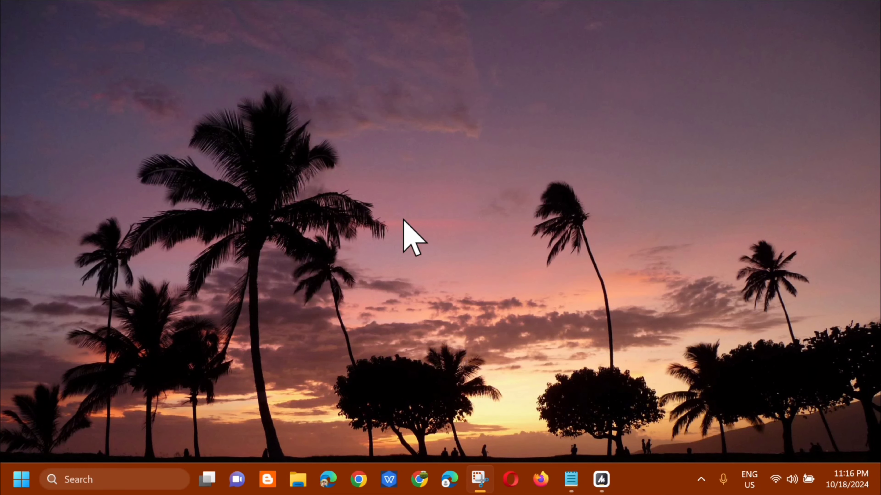
# Search for "device manager" and open Device Manager.
pyautogui.click(22, 479)
pyautogui.click(120, 65)
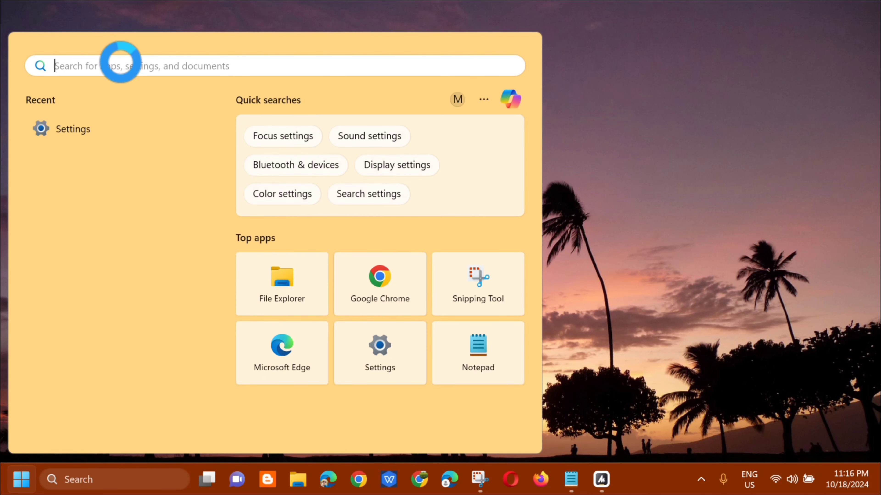
pyautogui.write('device ma')
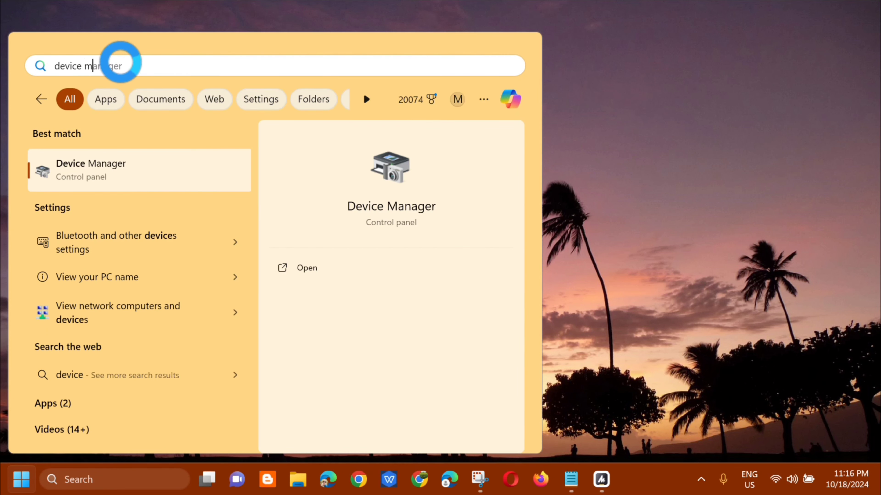
pyautogui.write('nager')
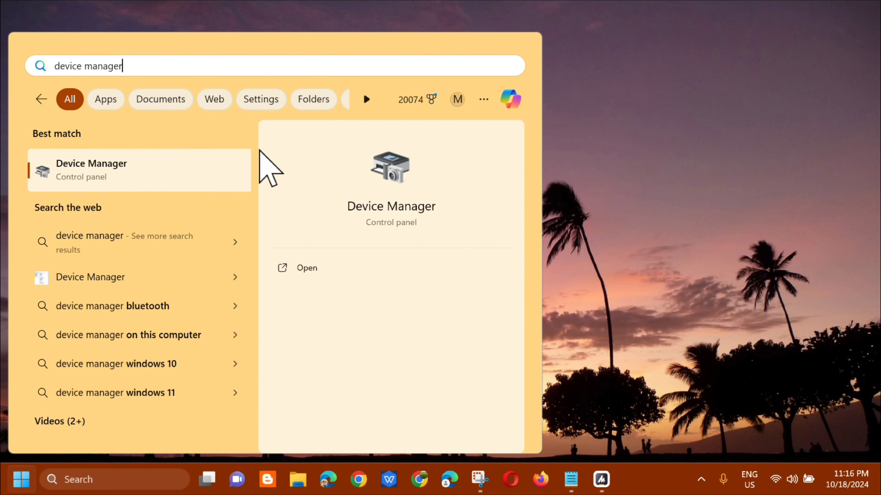
pyautogui.click(311, 272)
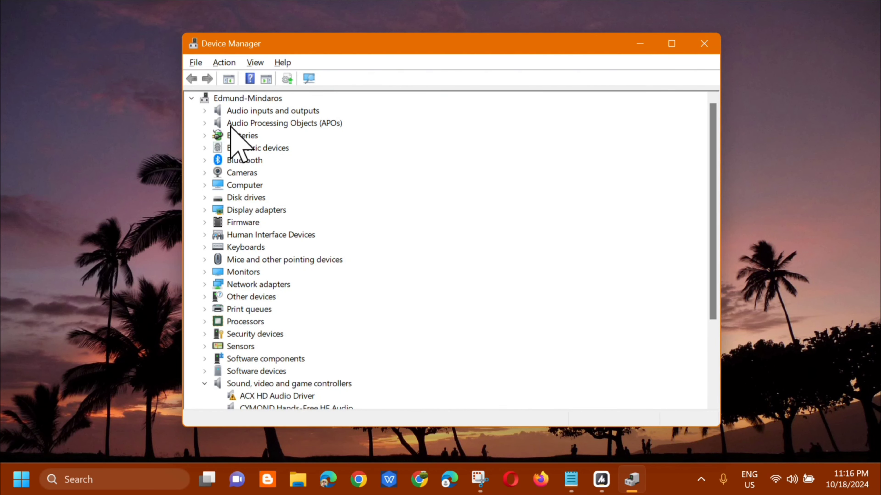
# Run an automatic driver search for the HD User Facing camera under Cameras, and close Device Manager.
pyautogui.doubleClick(236, 173)
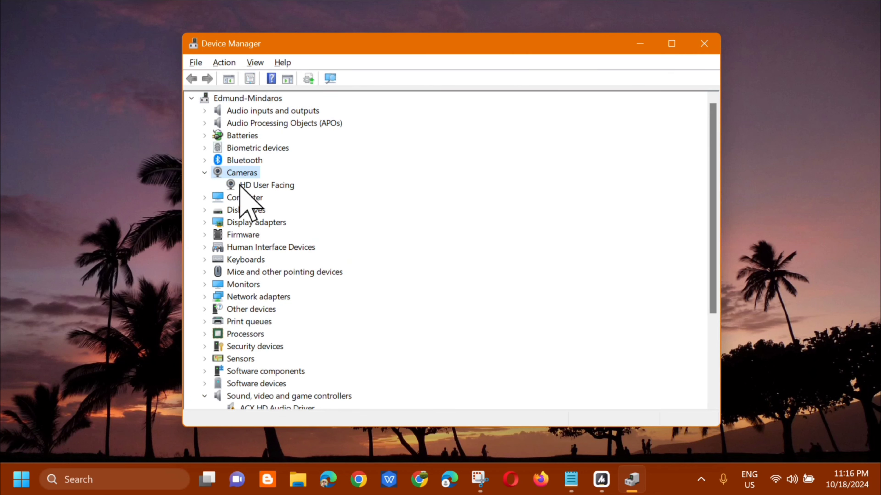
pyautogui.click(289, 186)
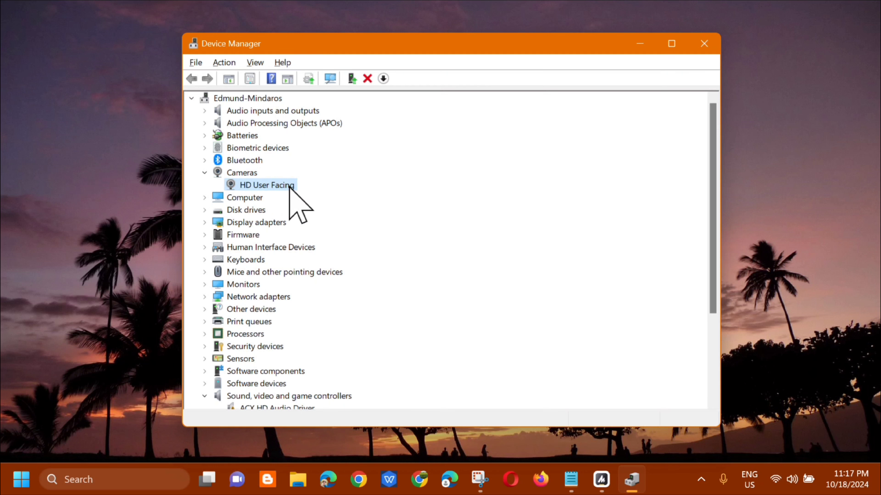
pyautogui.rightClick(289, 186)
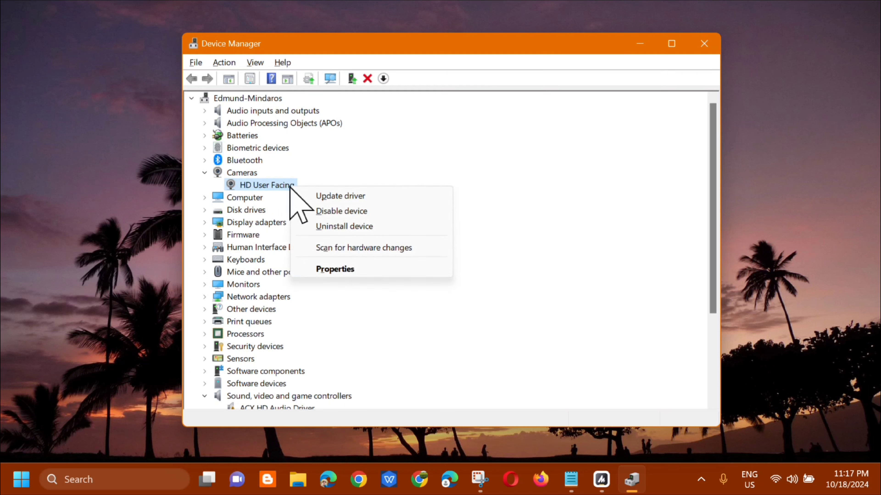
pyautogui.click(335, 197)
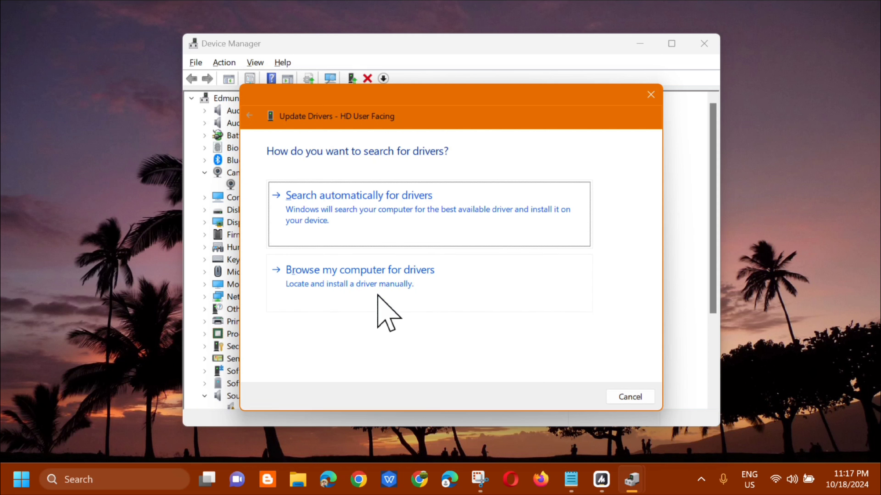
pyautogui.click(367, 215)
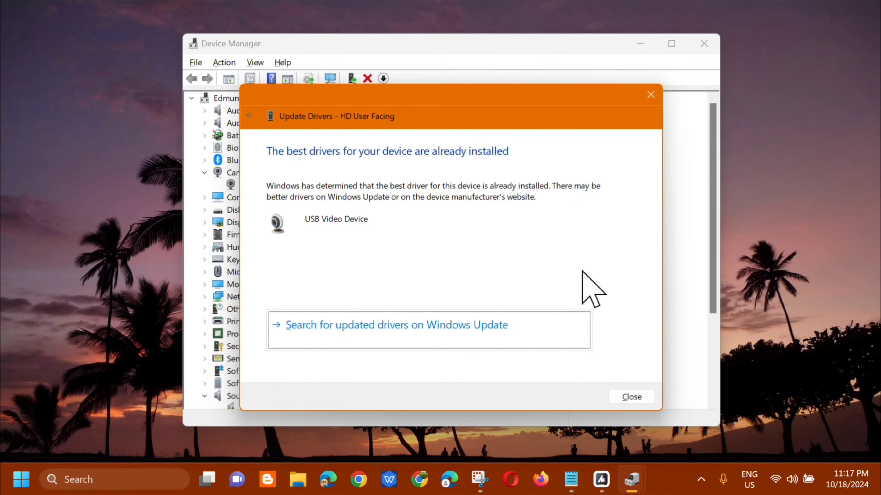
pyautogui.click(630, 396)
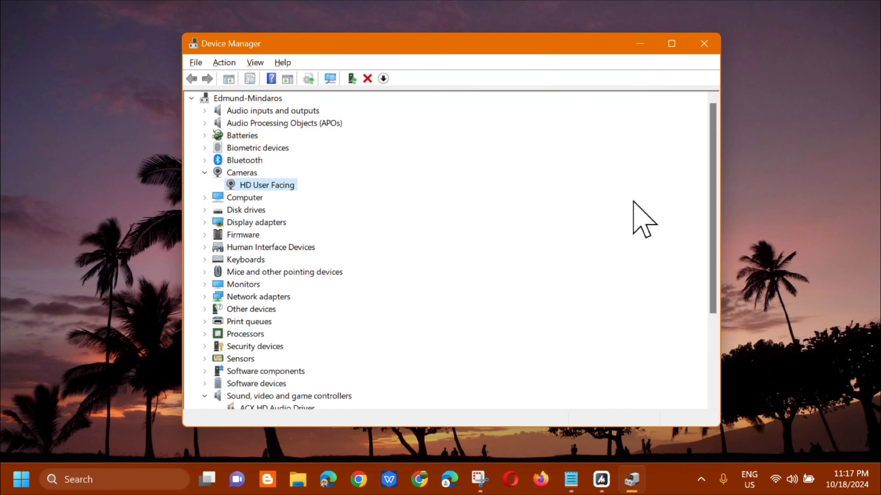
pyautogui.click(704, 44)
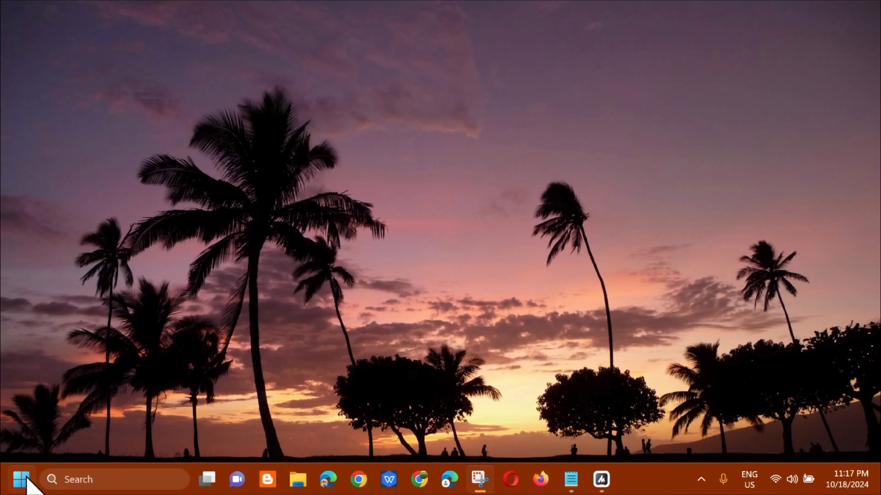
# Search for "cmd" and run Command Prompt as administrator, allowing it to make changes to the device.
pyautogui.click(24, 487)
pyautogui.click(133, 67)
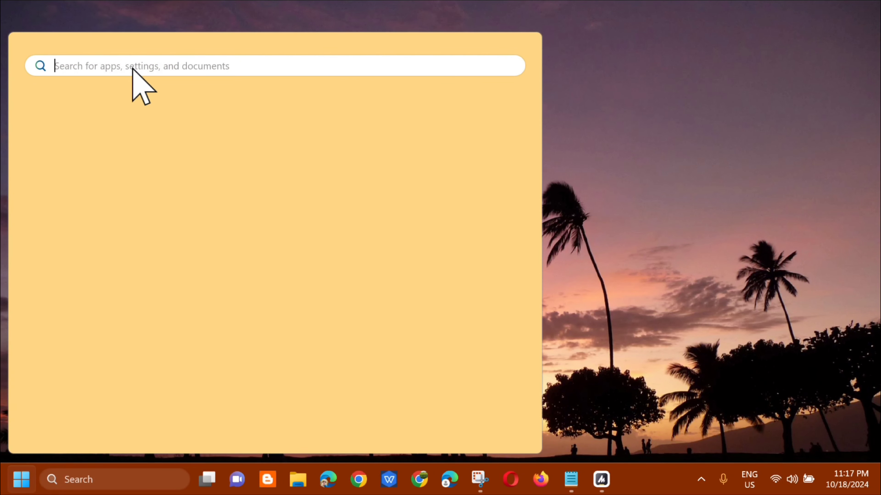
pyautogui.write('cm')
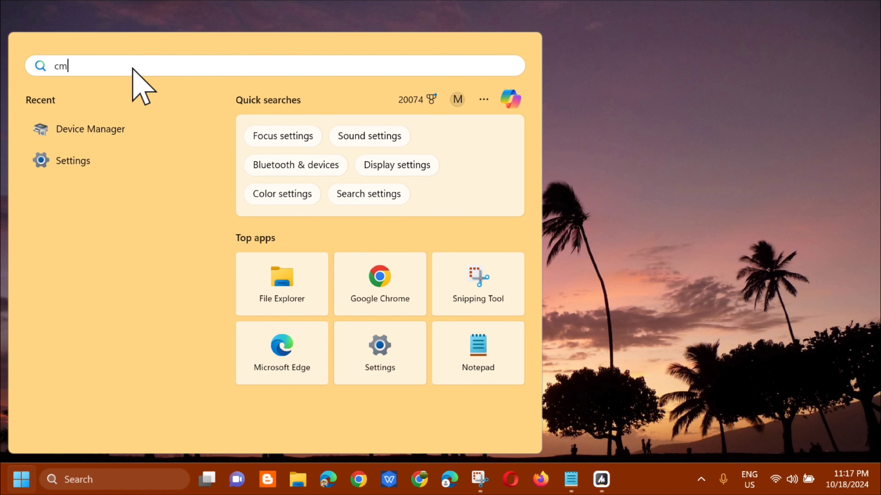
pyautogui.write('d')
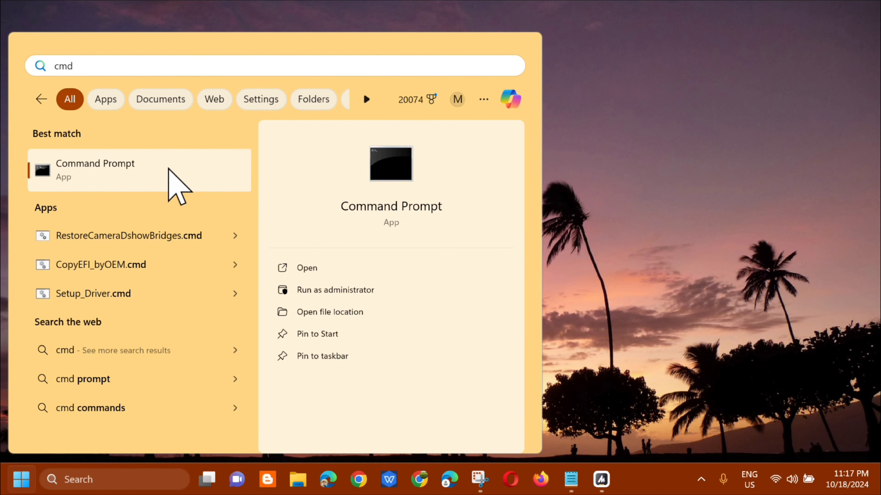
pyautogui.rightClick(170, 169)
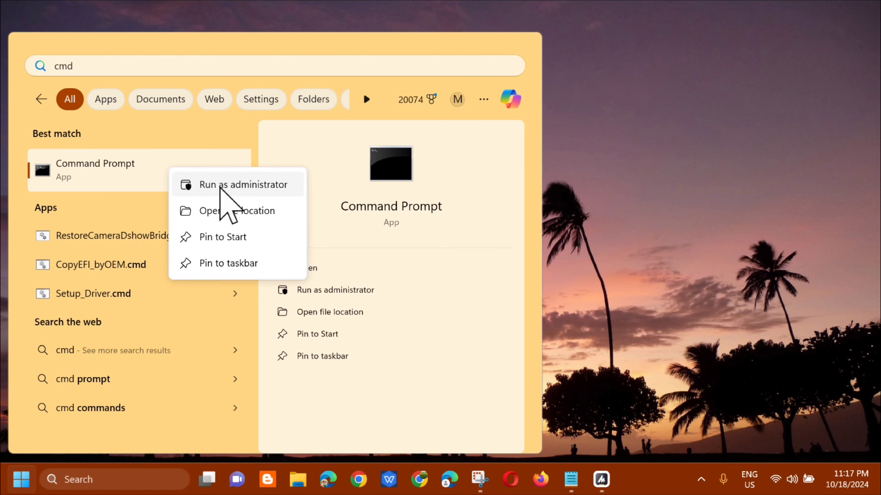
pyautogui.click(225, 186)
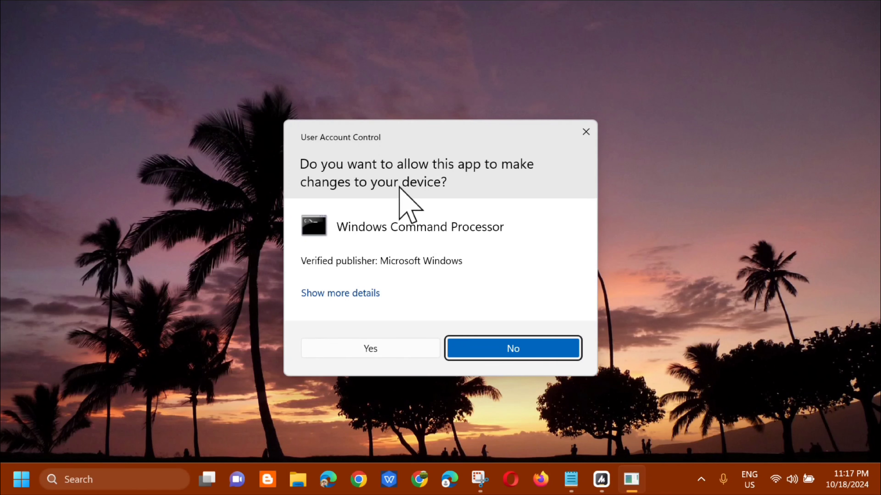
pyautogui.click(368, 347)
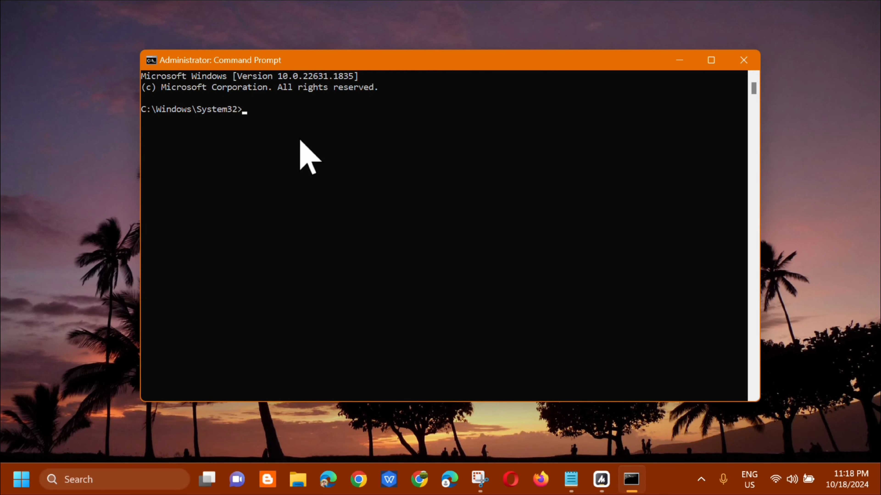
# Run the system file check with sfc /scannow and minimize the Command Prompt window.
pyautogui.press('capslock')
pyautogui.press('capslock')
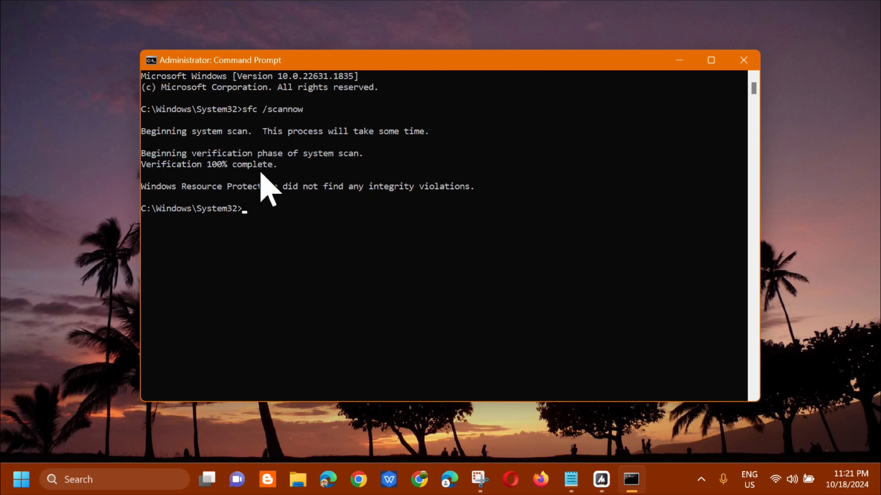
pyautogui.click(679, 62)
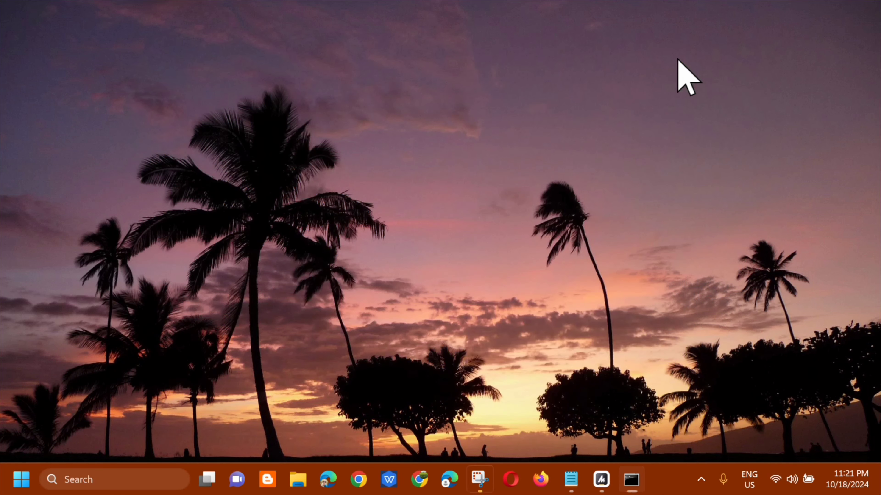
pyautogui.click(20, 481)
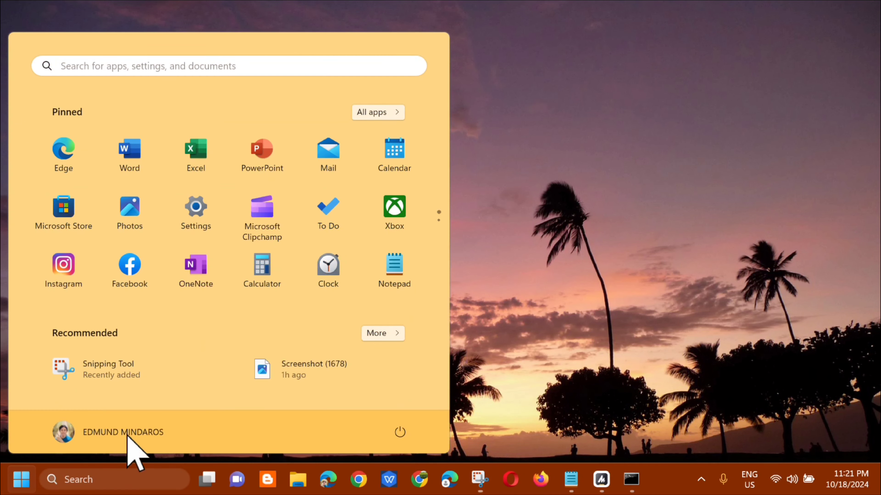
pyautogui.click(388, 429)
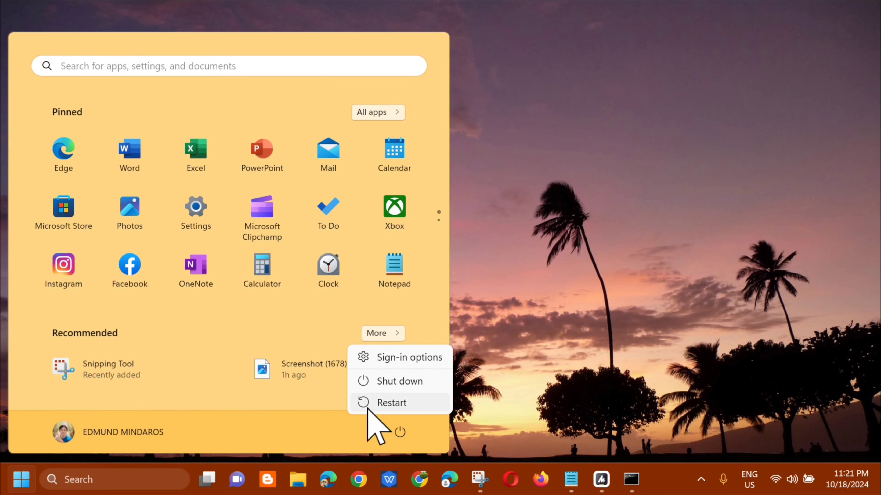
pyautogui.press('Escape')
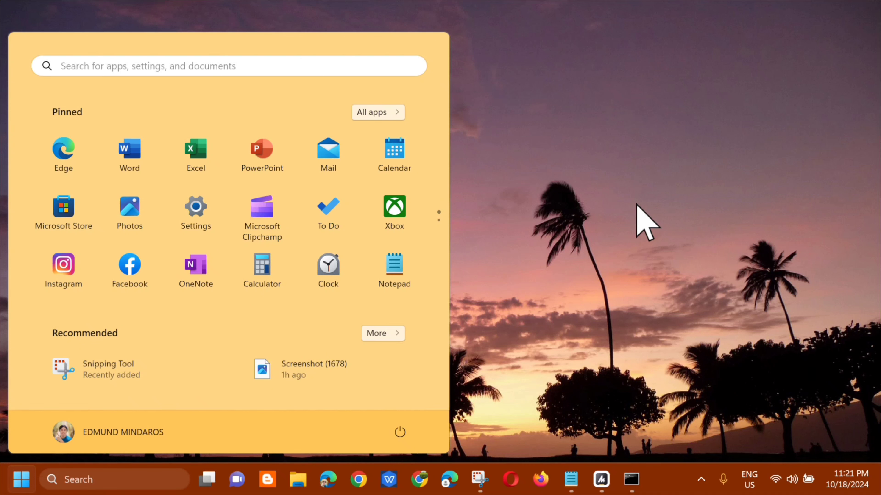
pyautogui.press('Escape')
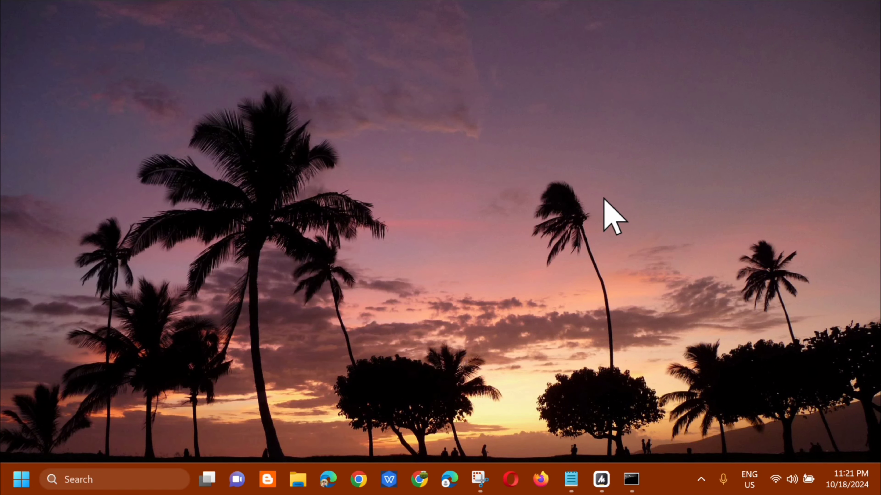